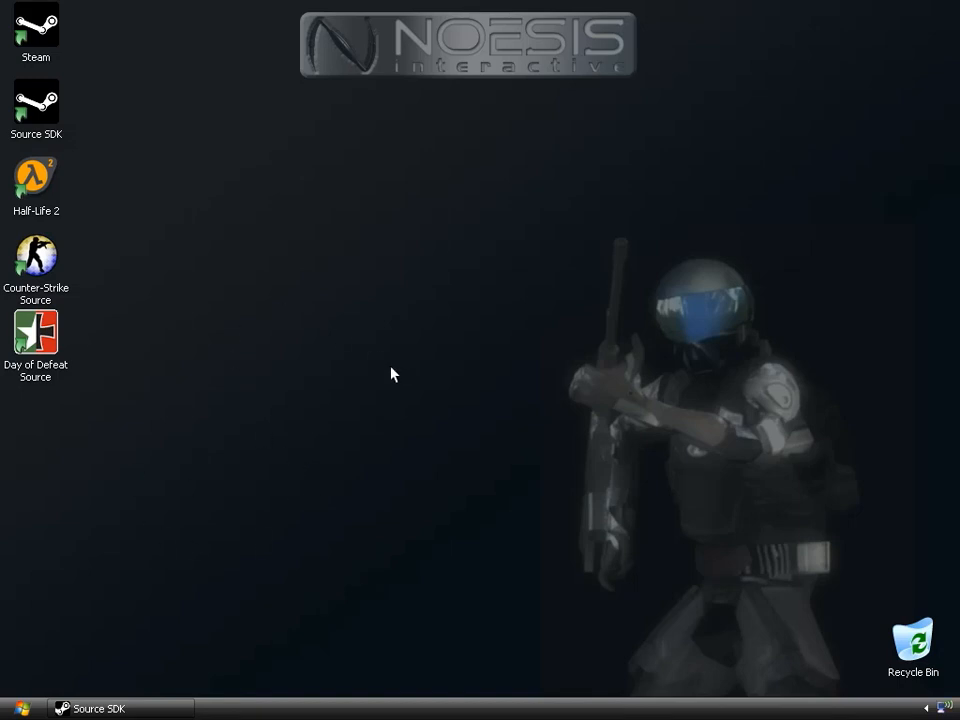
Launch Firefox and go to developer.valvesoftware.com
{"action": "left_click", "coordinate": [24, 706]}
{"action": "left_click", "coordinate": [44, 257]}
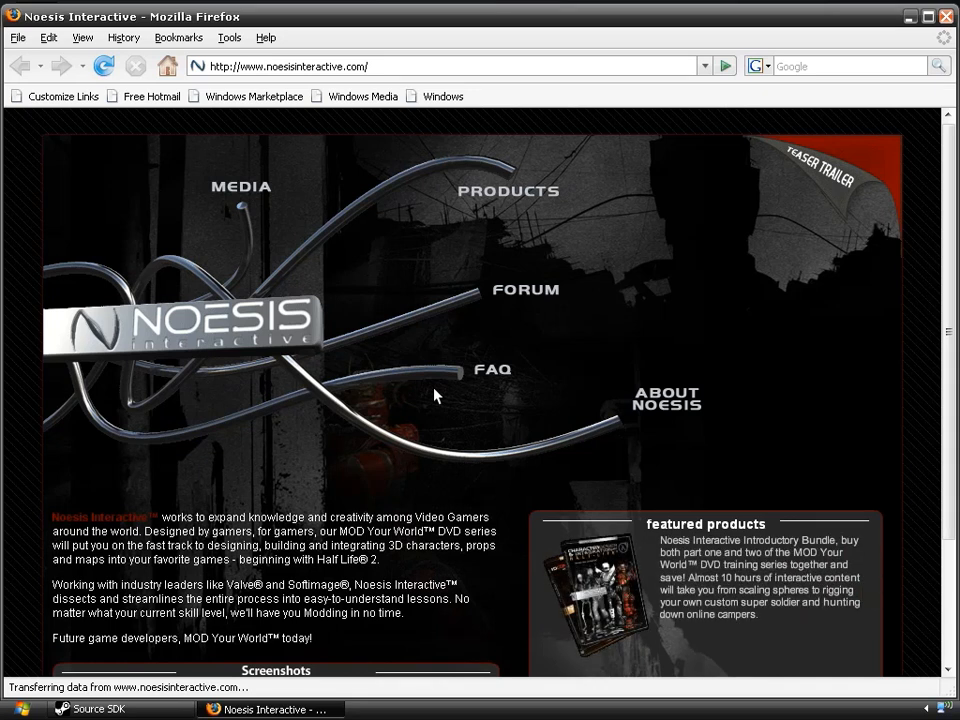
{"action": "left_click", "coordinate": [300, 71]}
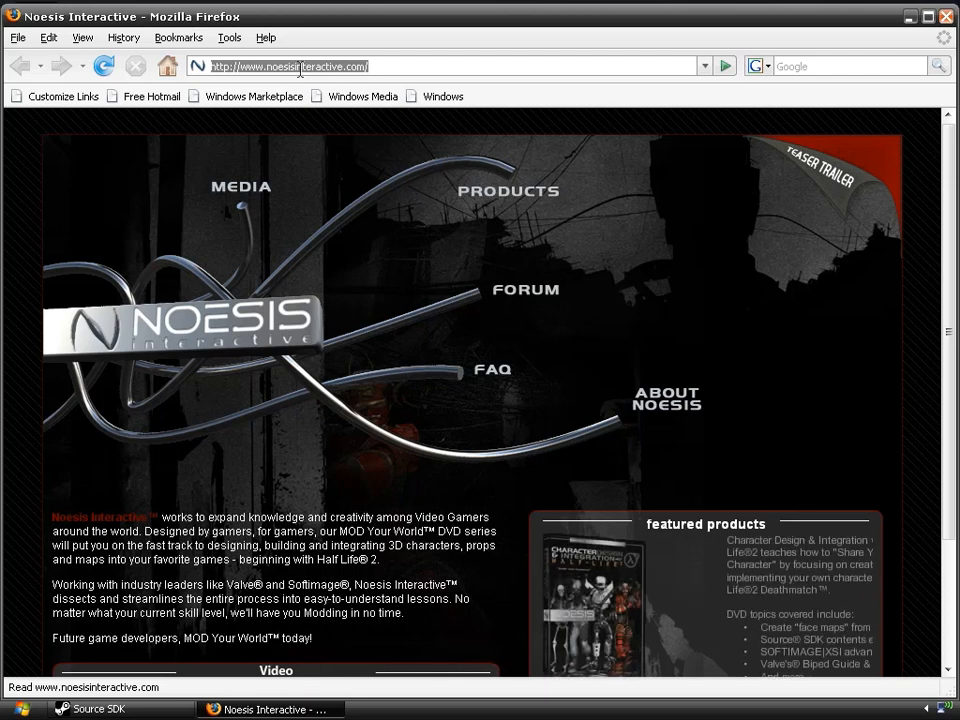
{"action": "type", "text": "devel"}
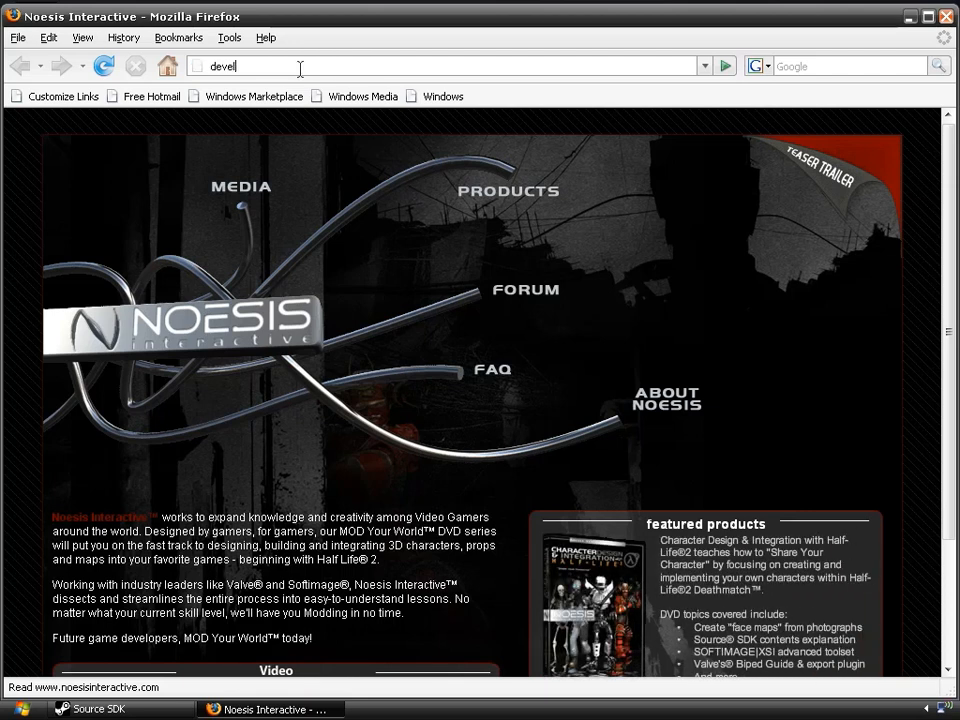
{"action": "type", "text": "lop"}
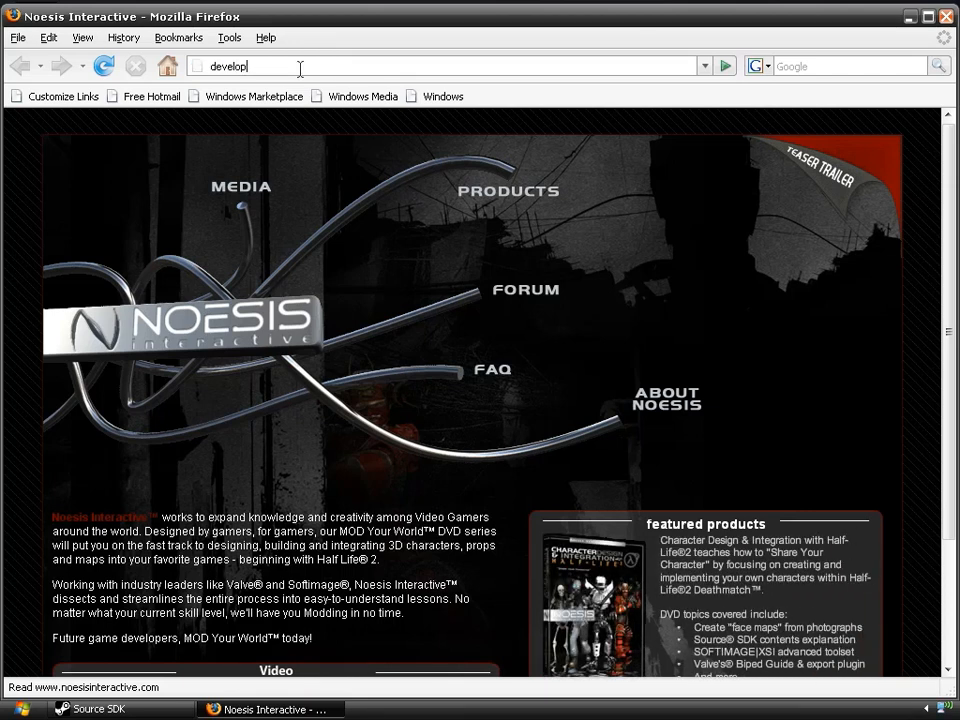
{"action": "type", "text": "er.valvesoftware.com"}
{"action": "key", "text": "Return"}
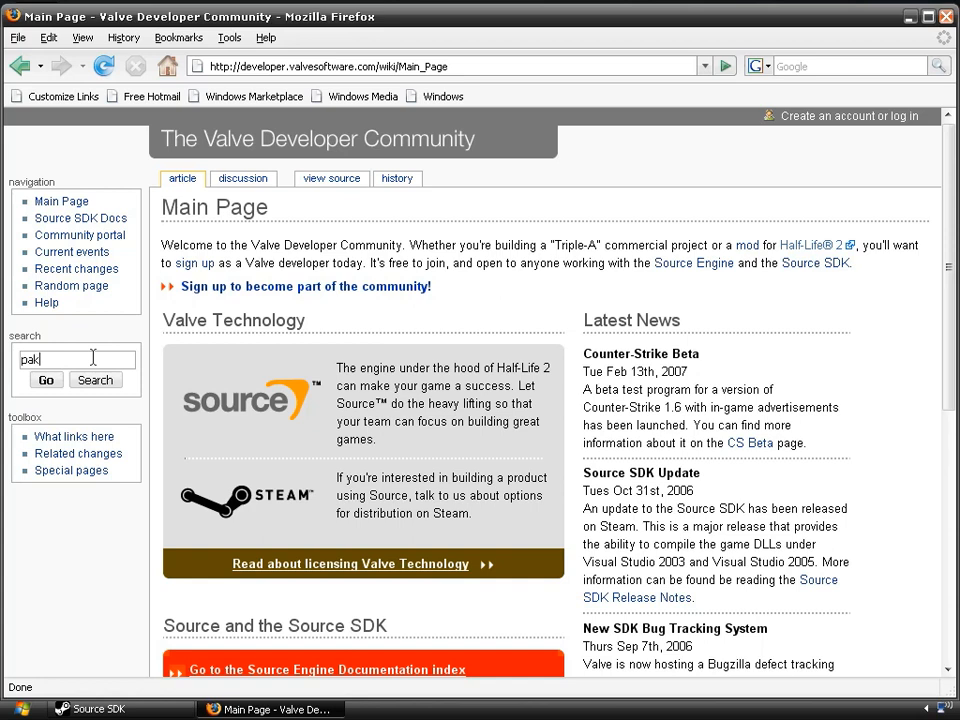
Search the Valve Developer Community wiki for Pakrat, open the Pakrat homepage and look through it
{"action": "key", "text": "Return"}
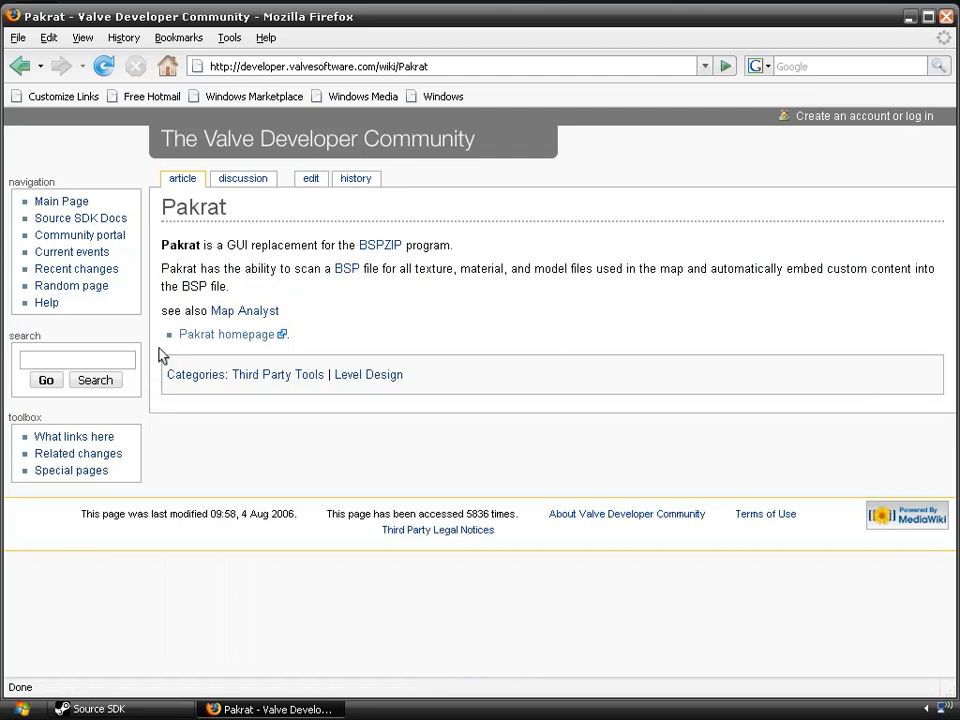
{"action": "left_click", "coordinate": [240, 337]}
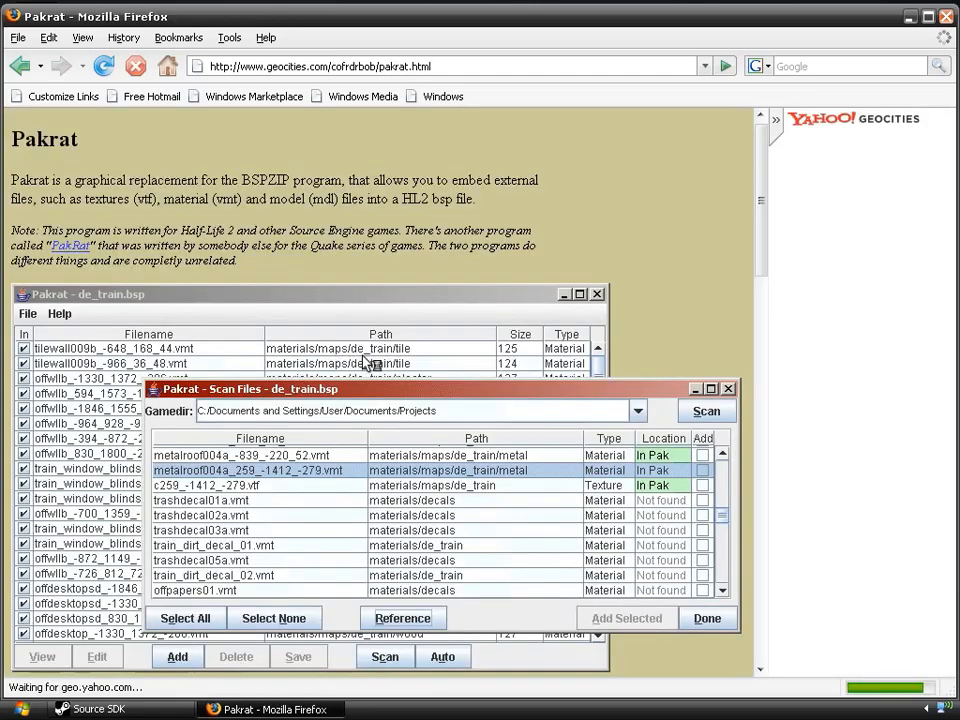
{"action": "scroll", "coordinate": [226, 380], "scroll_direction": "down", "scroll_amount": 5}
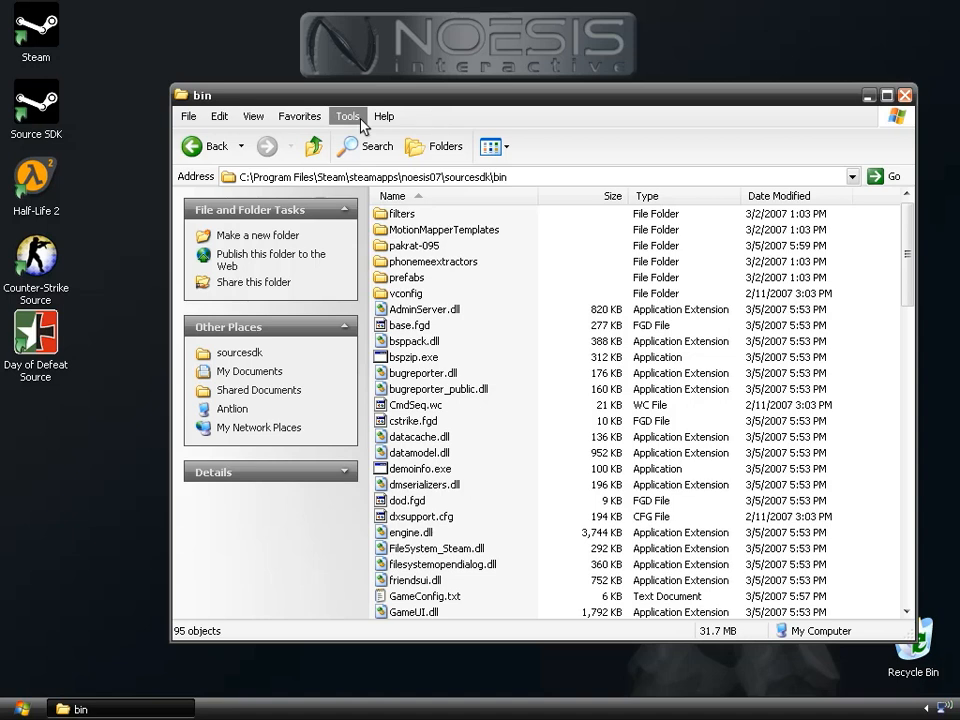
In Windows Explorer, open the pakrat-095 folder inside sourcesdk\bin and run pakrat.bat, placing the map file dialog clear of the screen edge
{"action": "left_click", "coordinate": [400, 247]}
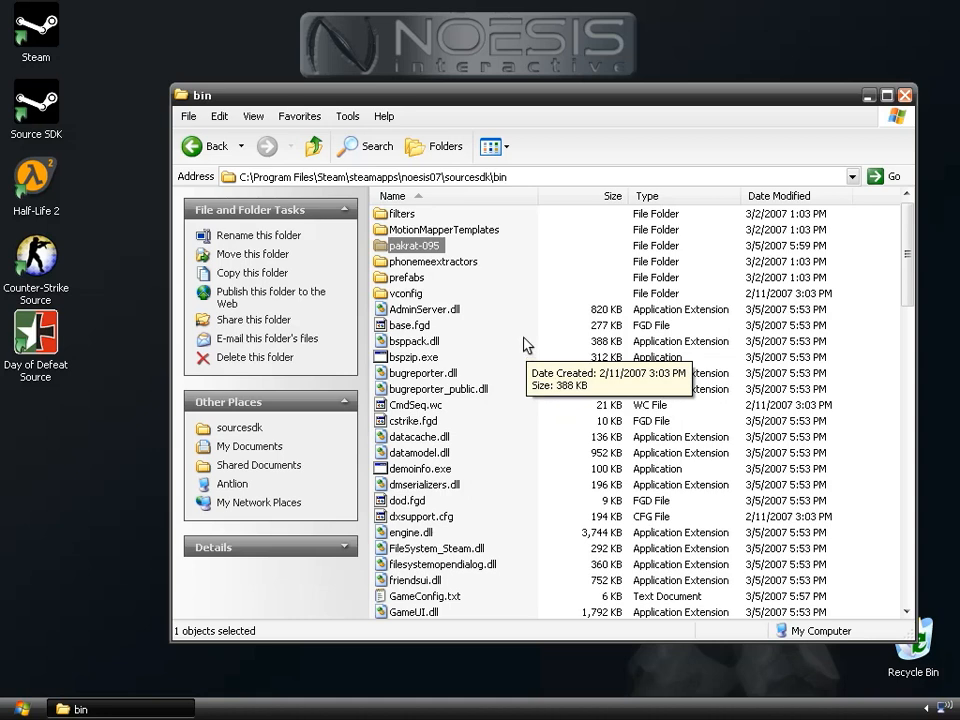
{"action": "double_click", "coordinate": [410, 247]}
{"action": "left_click", "coordinate": [405, 240]}
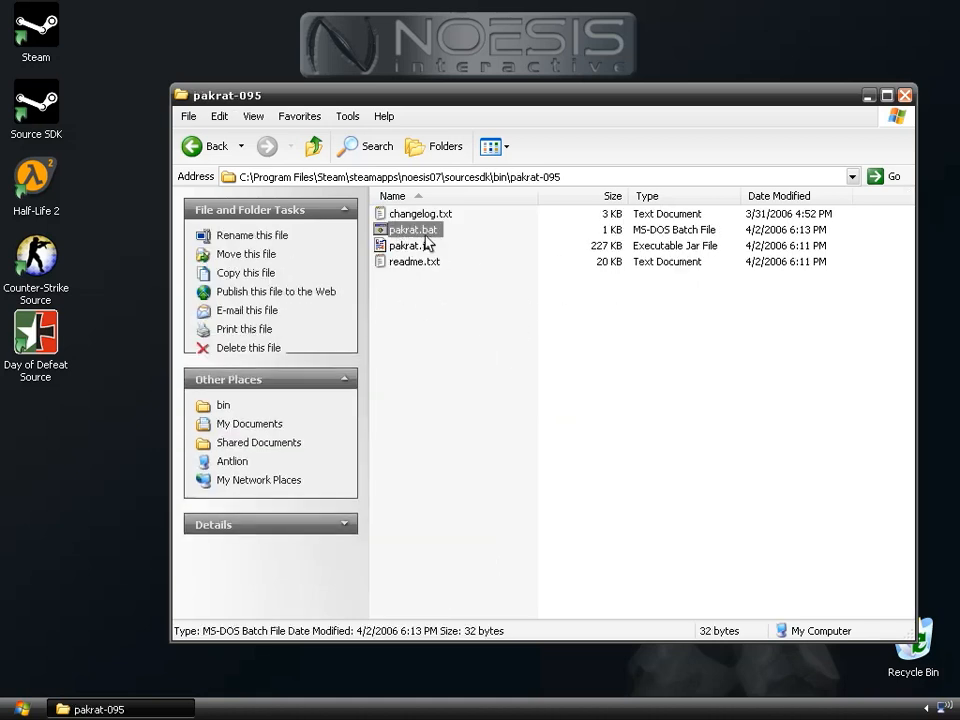
{"action": "double_click", "coordinate": [407, 240]}
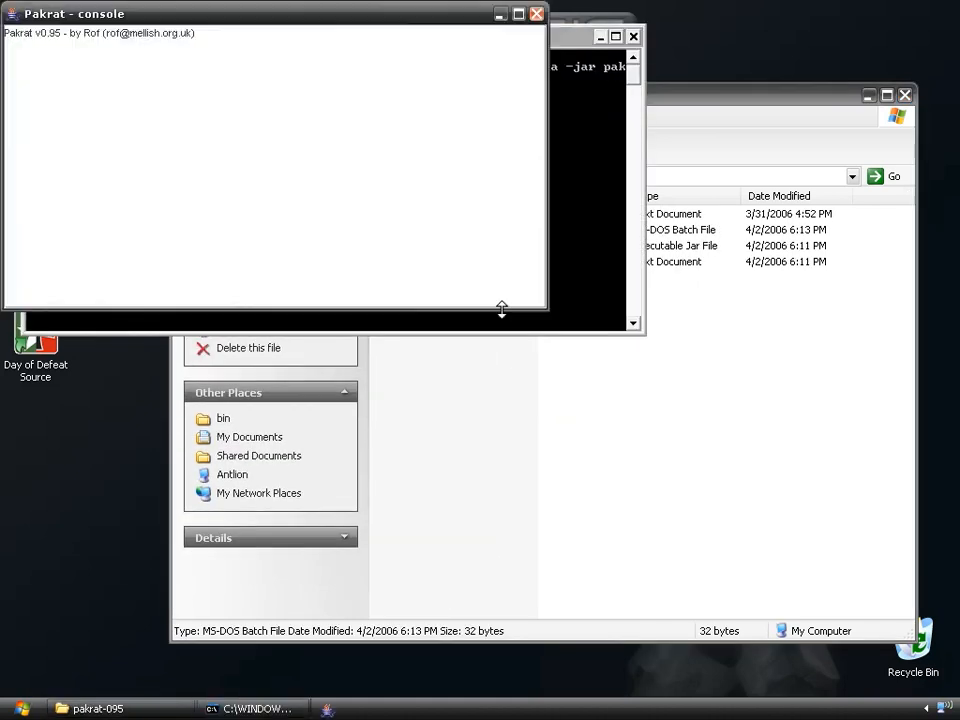
{"action": "left_click_drag", "start_coordinate": [336, 8], "coordinate": [390, 127]}
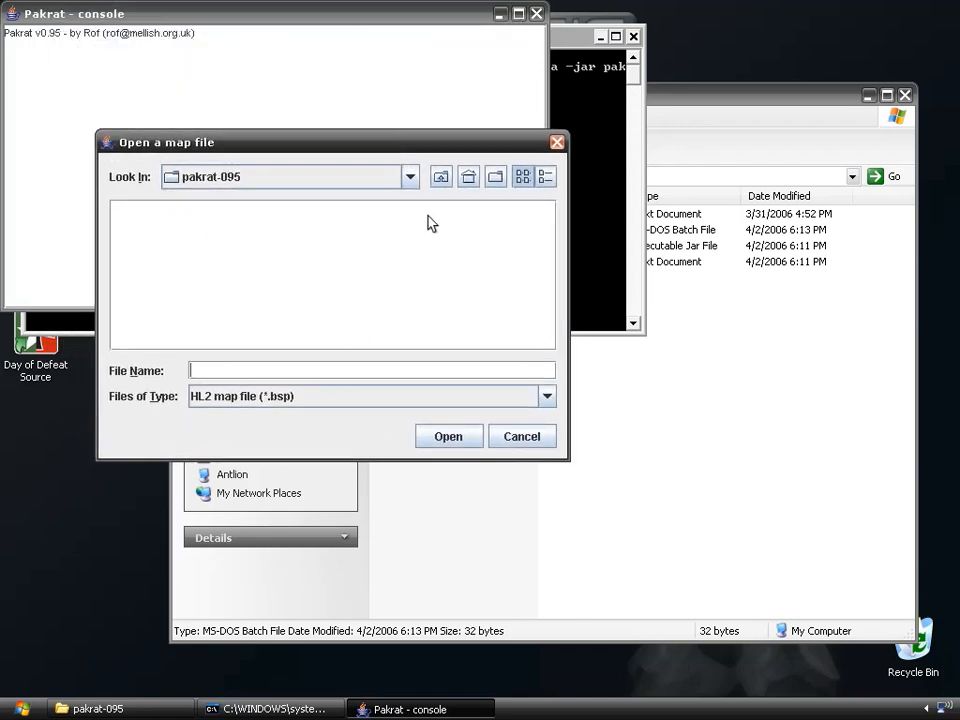
Browse to the maps folder under day of defeat source\dod for the map file to open
{"action": "key", "text": "Tab"}
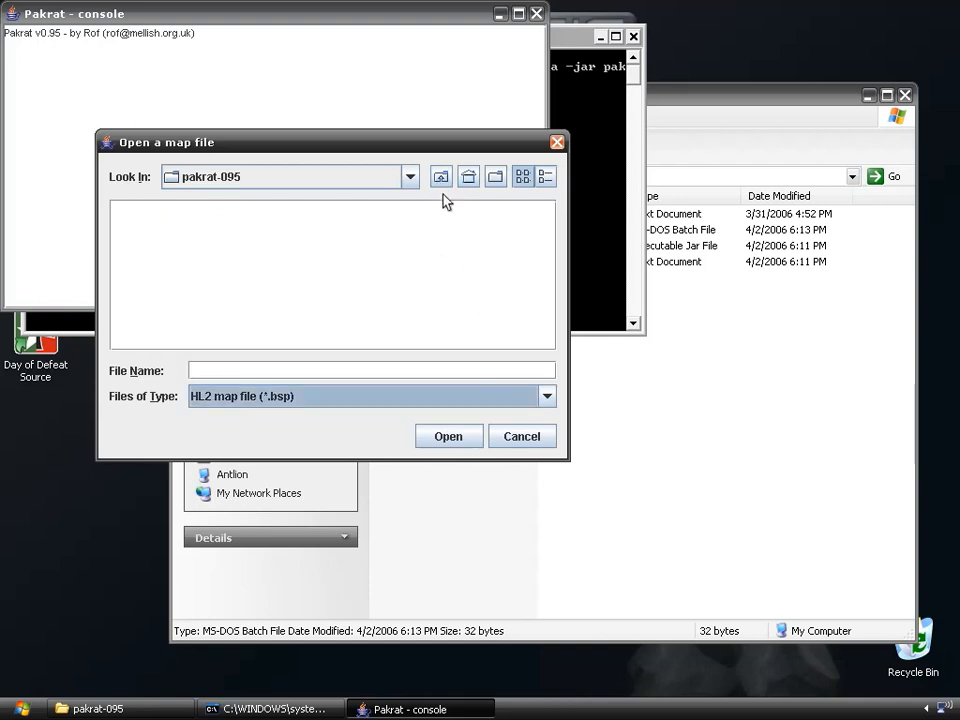
{"action": "left_click", "coordinate": [411, 180]}
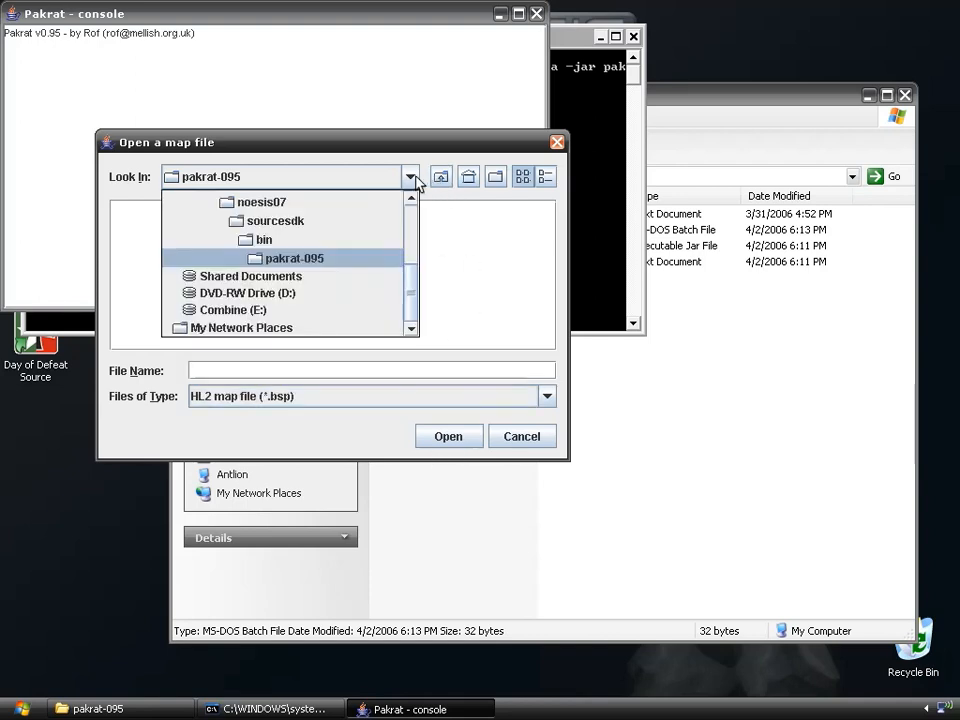
{"action": "mouse_move", "coordinate": [411, 291]}
{"action": "left_mouse_down"}
{"action": "mouse_move", "coordinate": [410, 254]}
{"action": "mouse_move", "coordinate": [411, 274]}
{"action": "left_mouse_up"}
{"action": "left_click", "coordinate": [256, 233]}
{"action": "left_click", "coordinate": [253, 182]}
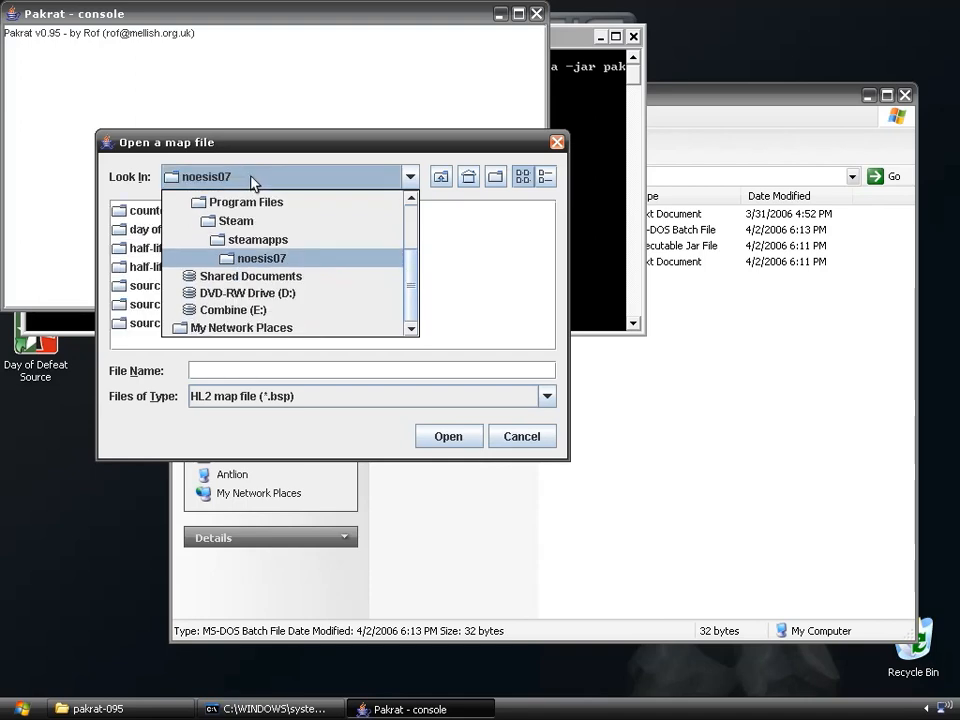
{"action": "left_click", "coordinate": [249, 259]}
{"action": "double_click", "coordinate": [138, 230]}
{"action": "left_click", "coordinate": [140, 231]}
{"action": "double_click", "coordinate": [140, 231]}
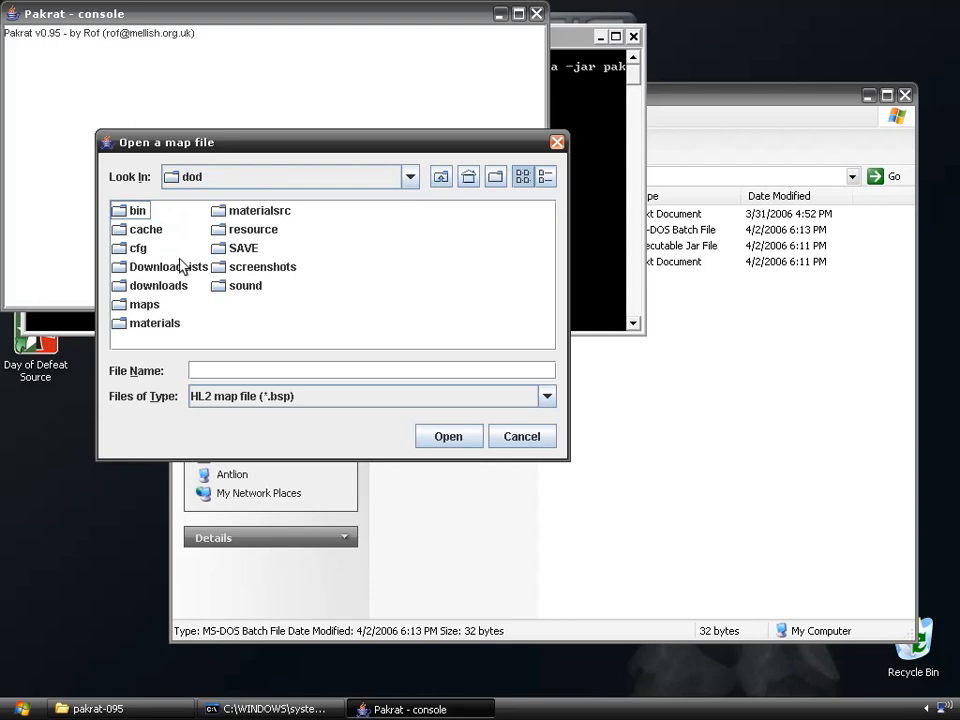
{"action": "double_click", "coordinate": [138, 305]}
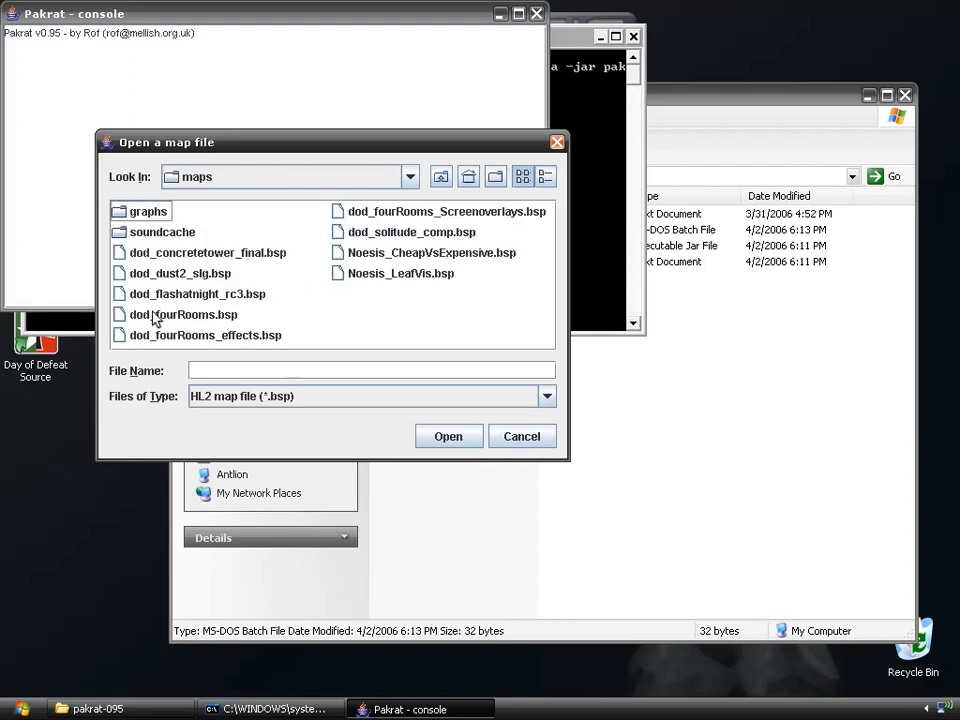
Open the map dod_fourRooms.bsp, reposition its window and look through the list of packed files
{"action": "left_click", "coordinate": [199, 318]}
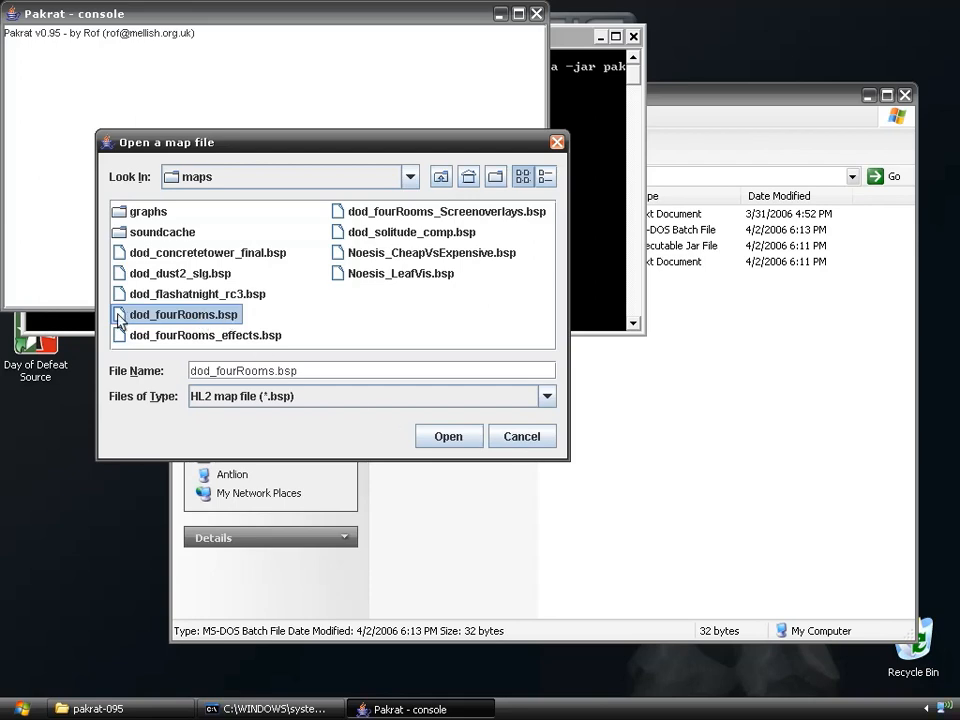
{"action": "left_click", "coordinate": [448, 436]}
{"action": "left_click_drag", "start_coordinate": [140, 12], "coordinate": [241, 118]}
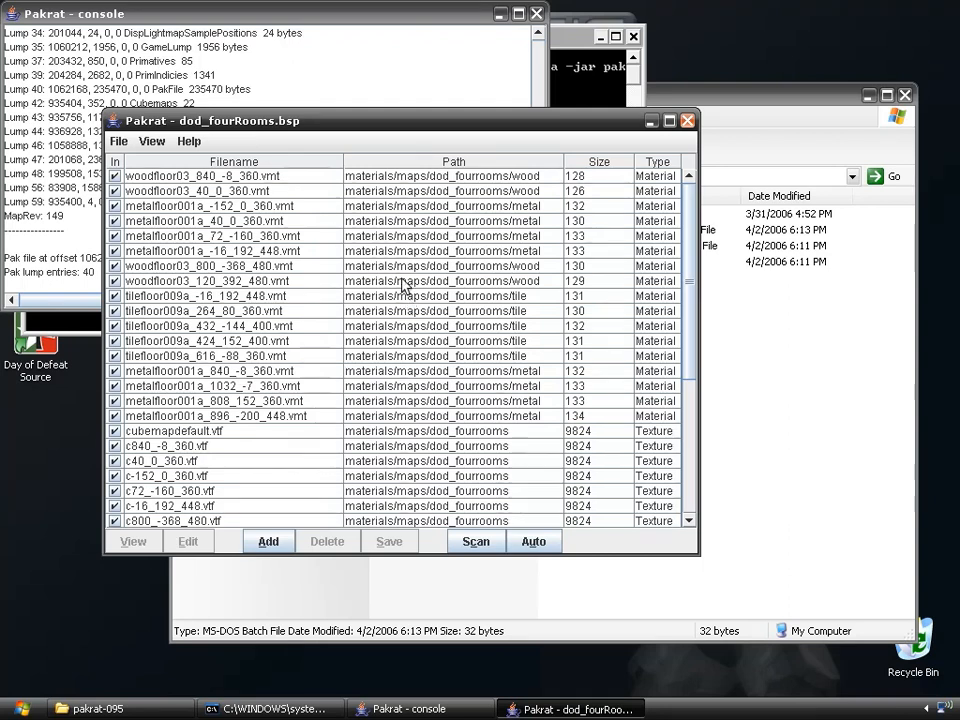
{"action": "left_click_drag", "start_coordinate": [690, 326], "coordinate": [677, 283]}
Start adding files to the pak and browse to day of defeat source\dod\materials\overviews
{"action": "left_click", "coordinate": [267, 542]}
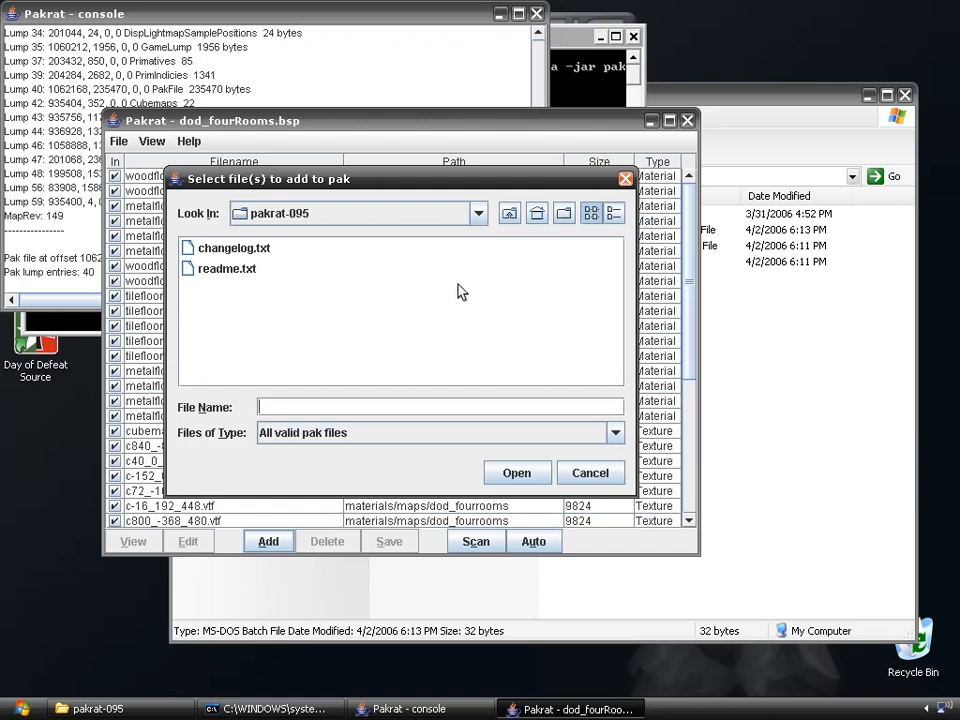
{"action": "left_click", "coordinate": [509, 215]}
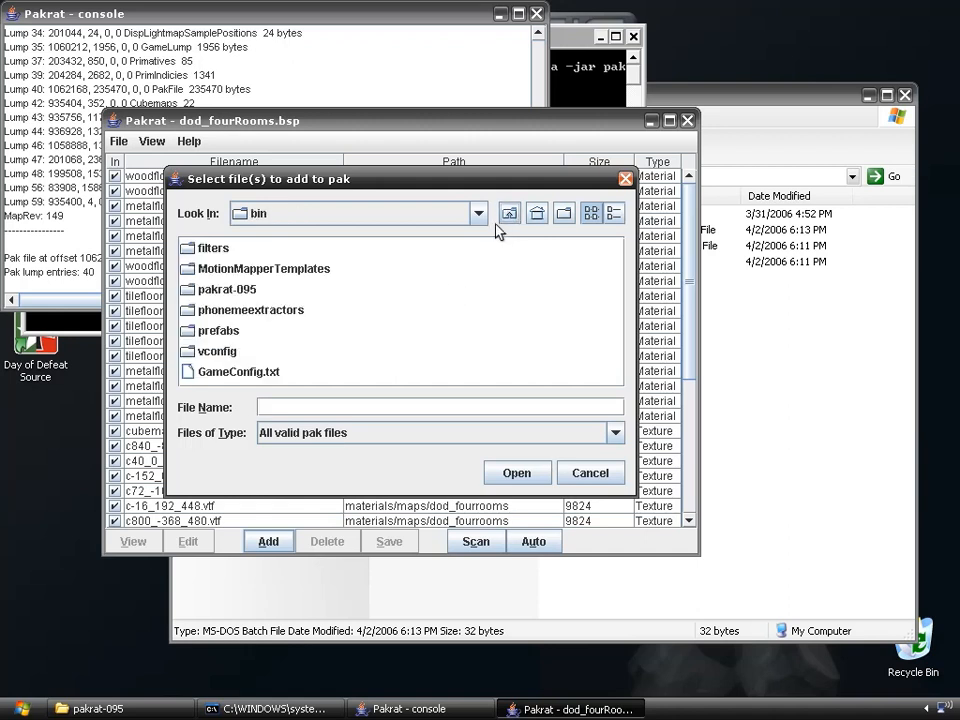
{"action": "left_click", "coordinate": [478, 213]}
{"action": "left_click_drag", "start_coordinate": [482, 335], "coordinate": [481, 291]}
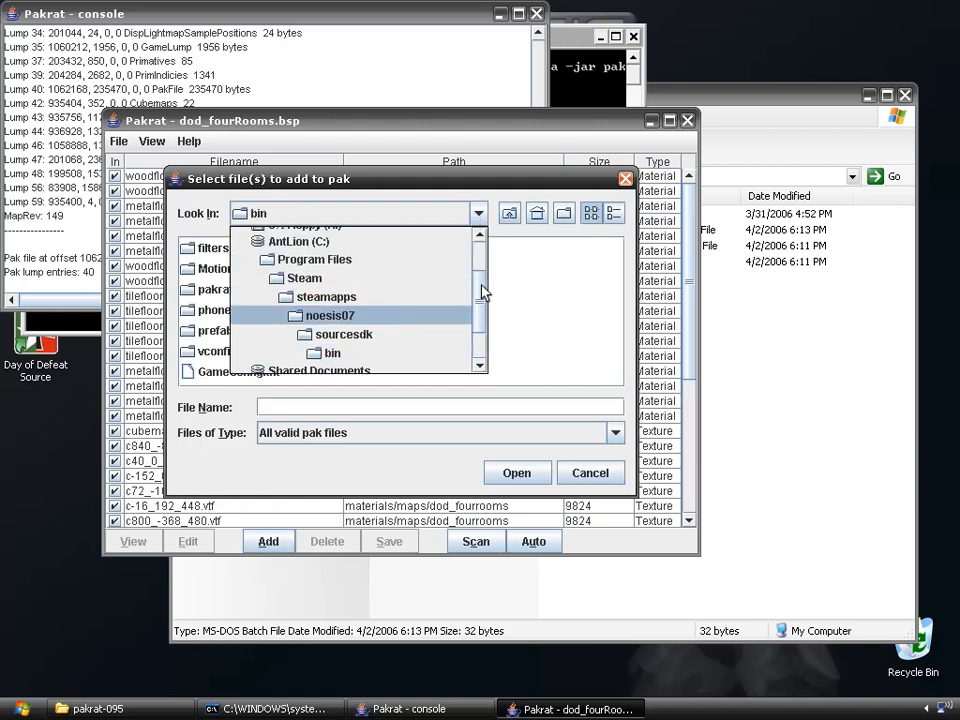
{"action": "left_click", "coordinate": [416, 317]}
{"action": "left_click", "coordinate": [254, 268]}
{"action": "double_click", "coordinate": [254, 270]}
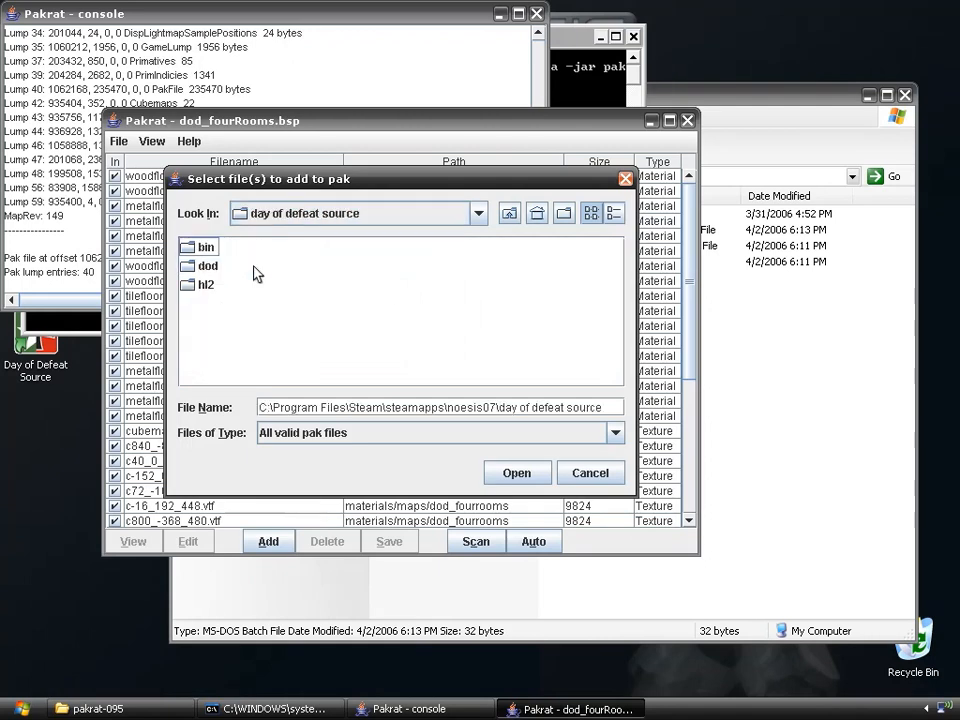
{"action": "double_click", "coordinate": [210, 263]}
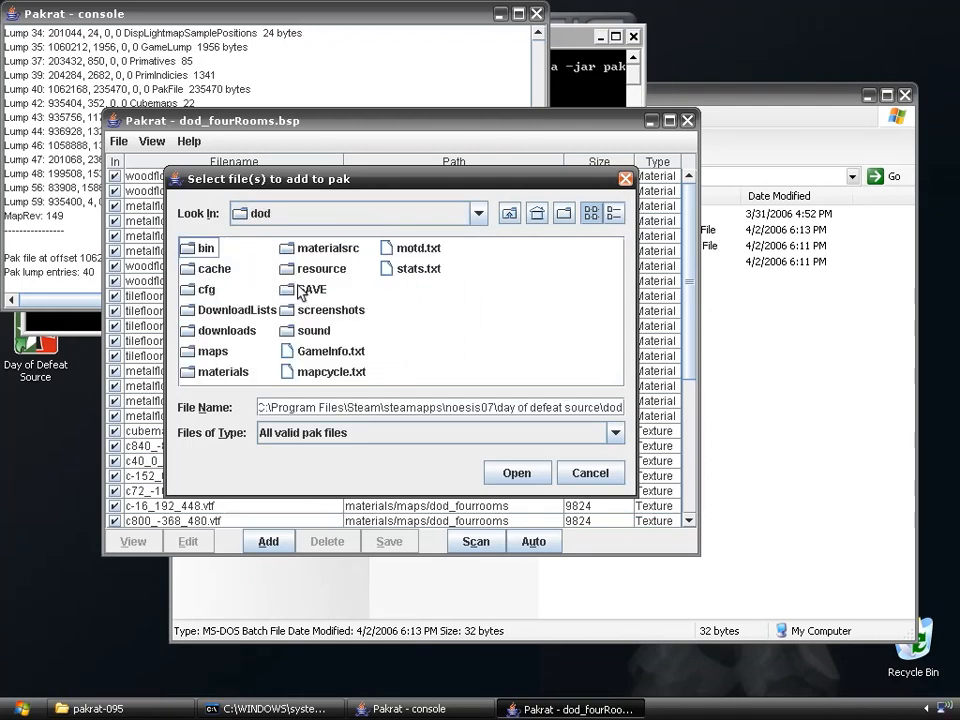
{"action": "double_click", "coordinate": [230, 373]}
{"action": "double_click", "coordinate": [228, 323]}
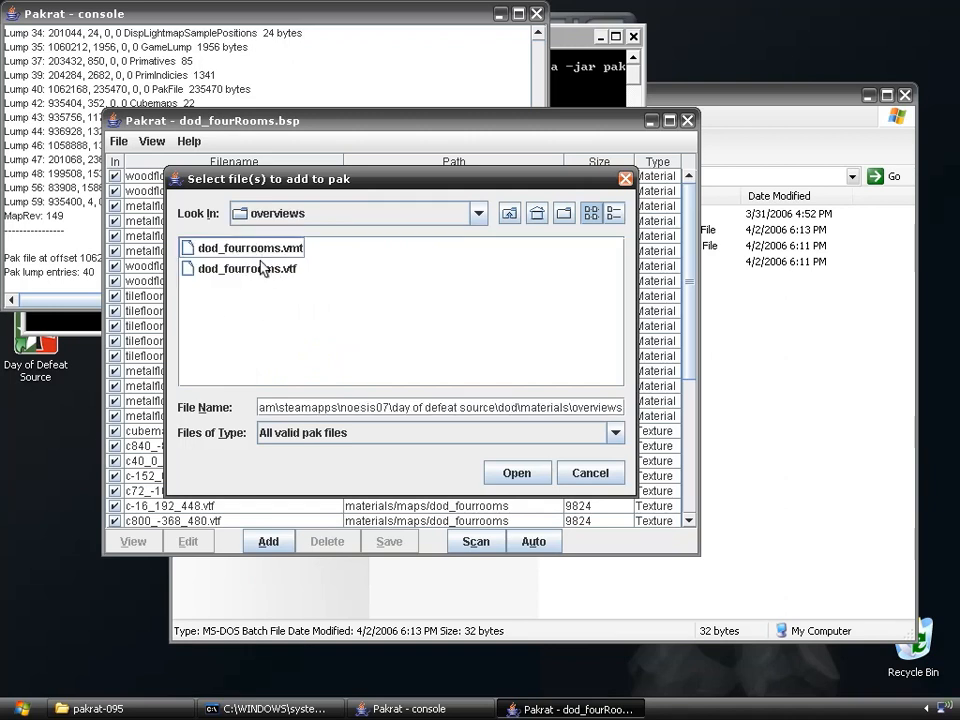
Add dod_fourrooms.vmt and dod_fourrooms.vtf to the pak, accepting the fixed-up materials/overviews path for both
{"action": "left_click", "coordinate": [257, 254]}
{"action": "left_click", "coordinate": [258, 268], "text": "shift"}
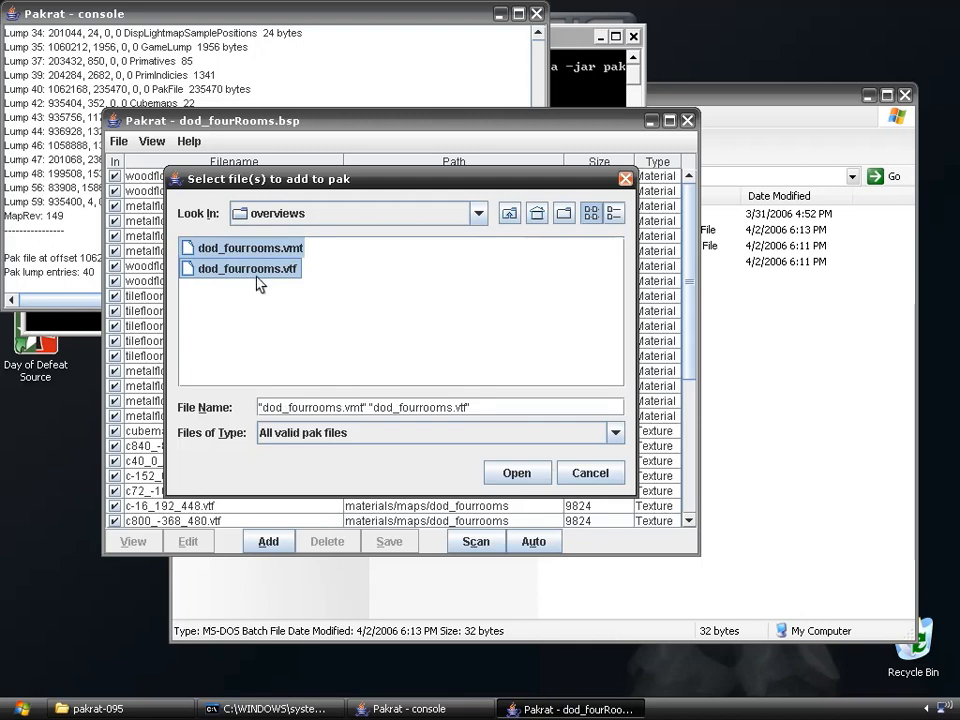
{"action": "left_click", "coordinate": [515, 472]}
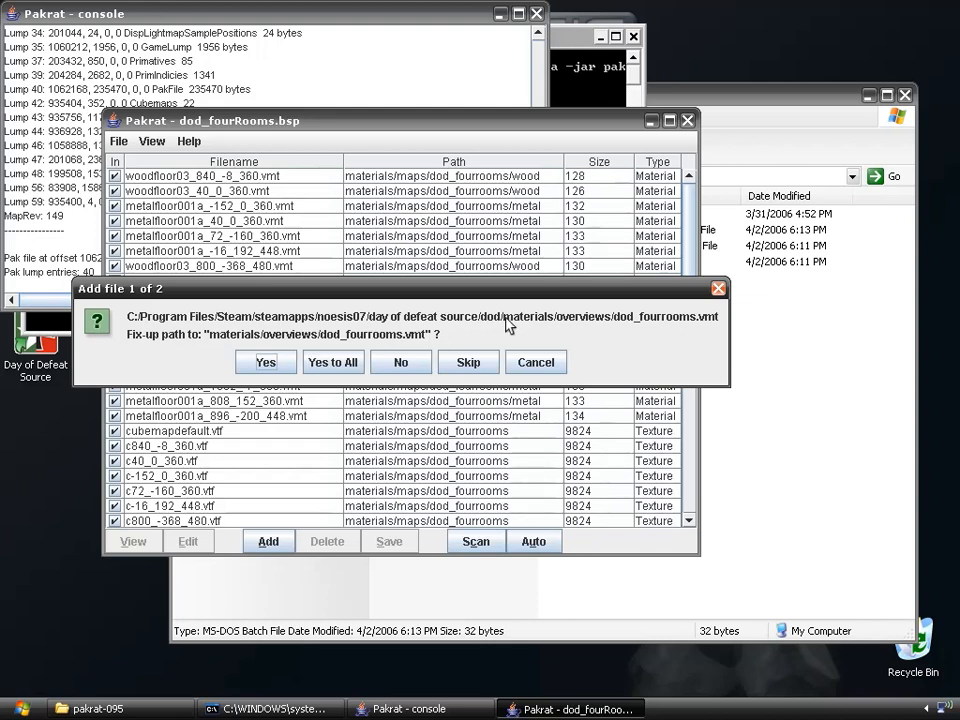
{"action": "left_click", "coordinate": [266, 364]}
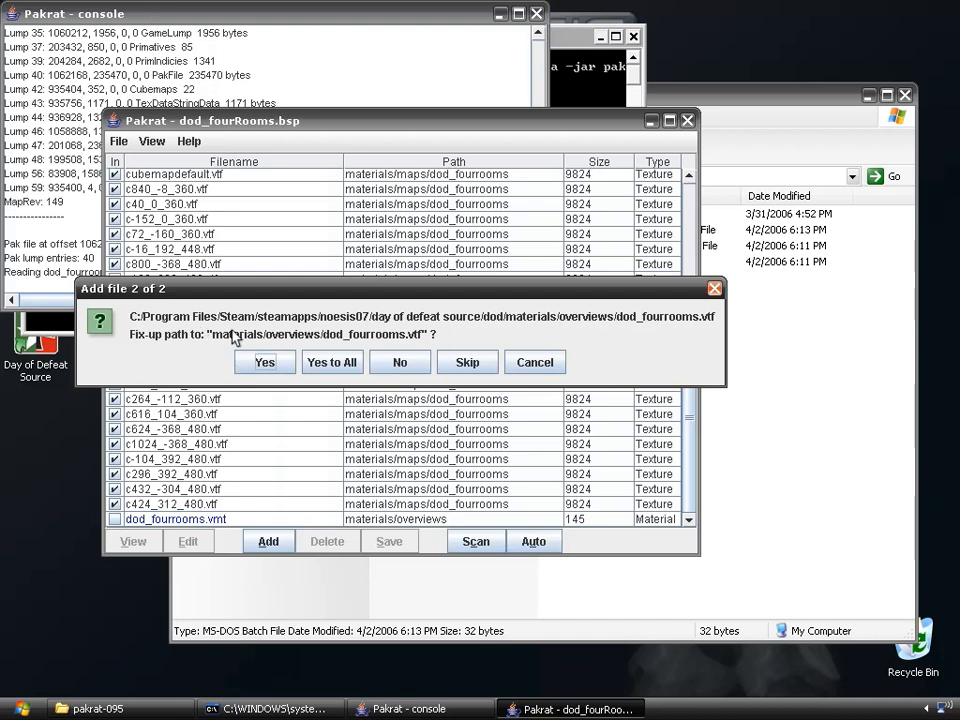
{"action": "left_click", "coordinate": [266, 364]}
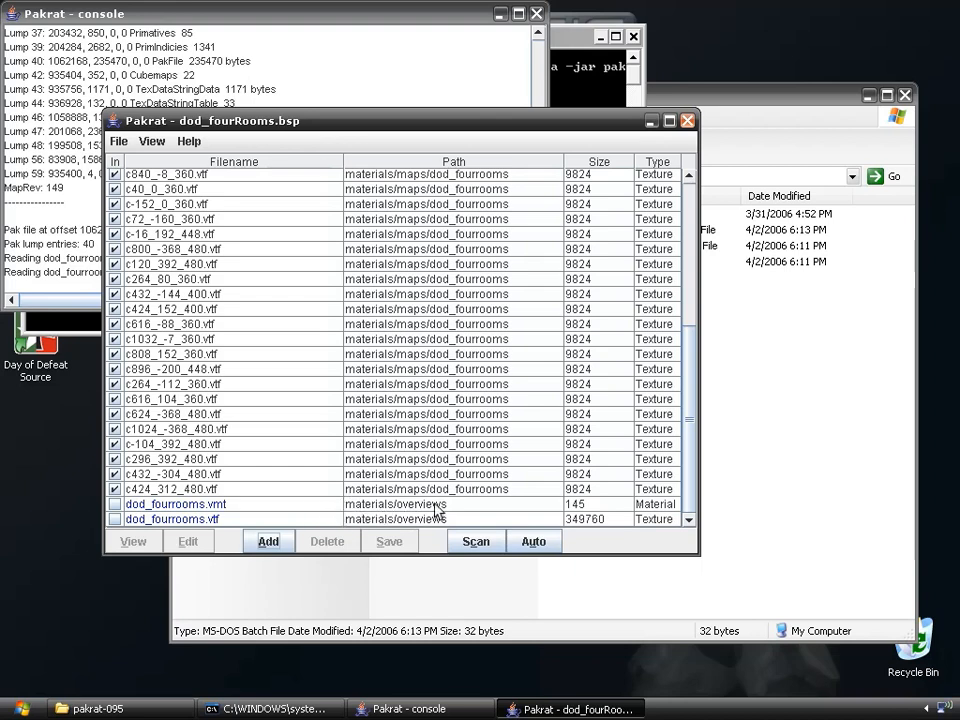
Add motd.txt from the main dod folder to the pak
{"action": "left_click", "coordinate": [270, 549]}
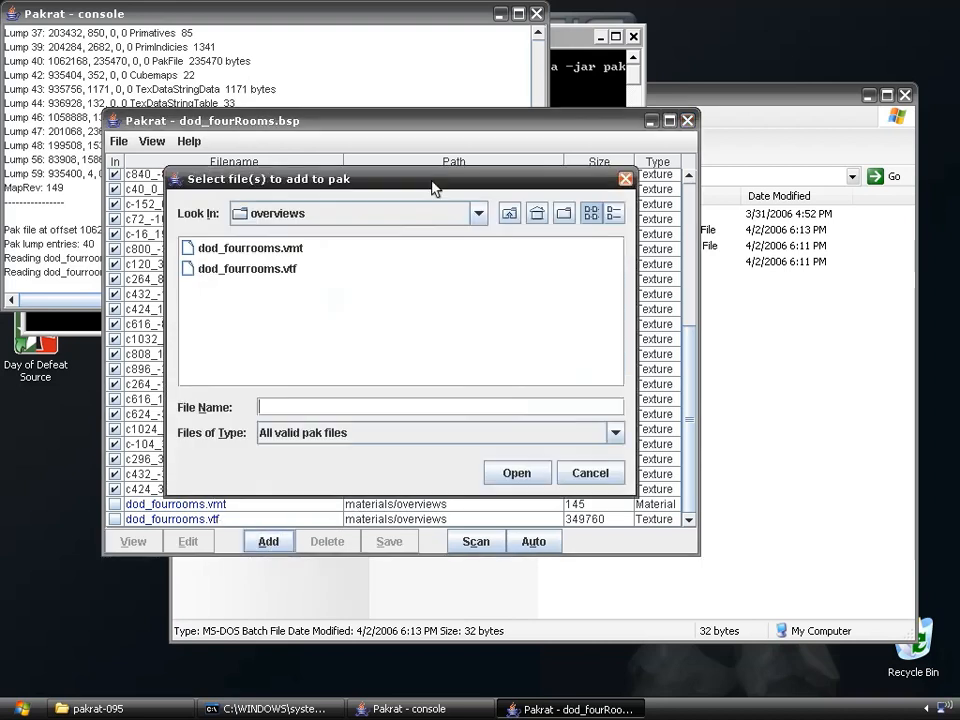
{"action": "left_click", "coordinate": [508, 214]}
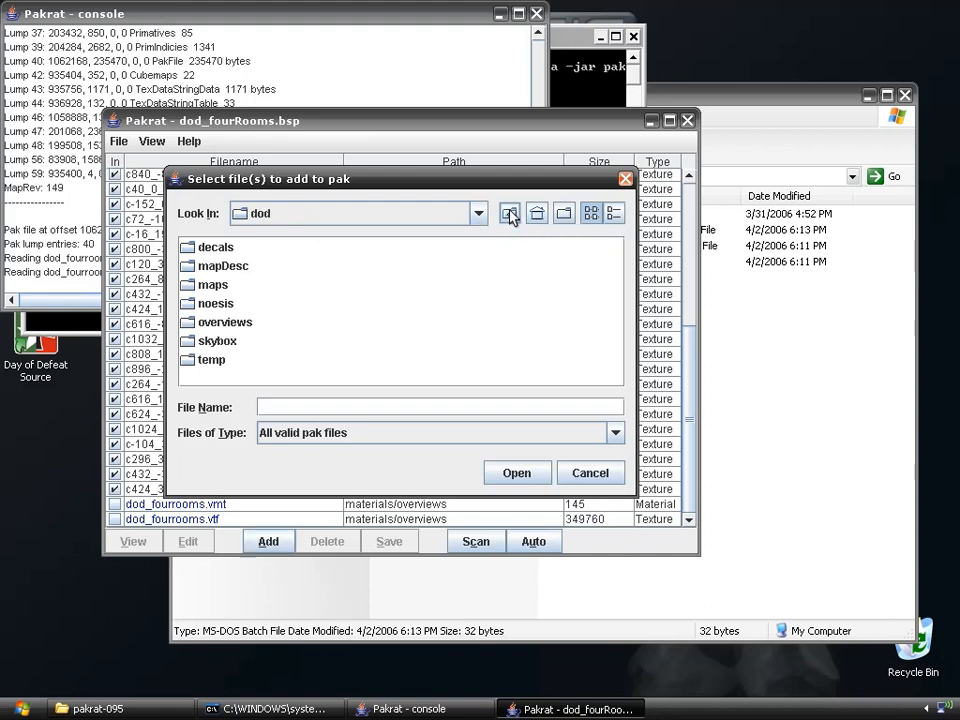
{"action": "left_click", "coordinate": [508, 214]}
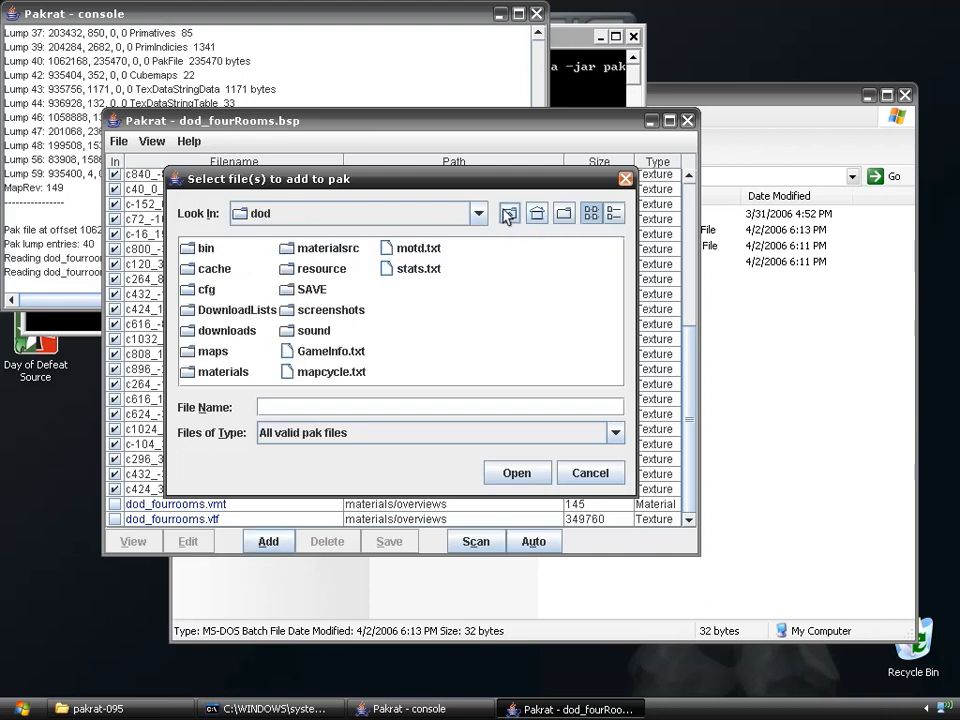
{"action": "double_click", "coordinate": [413, 250]}
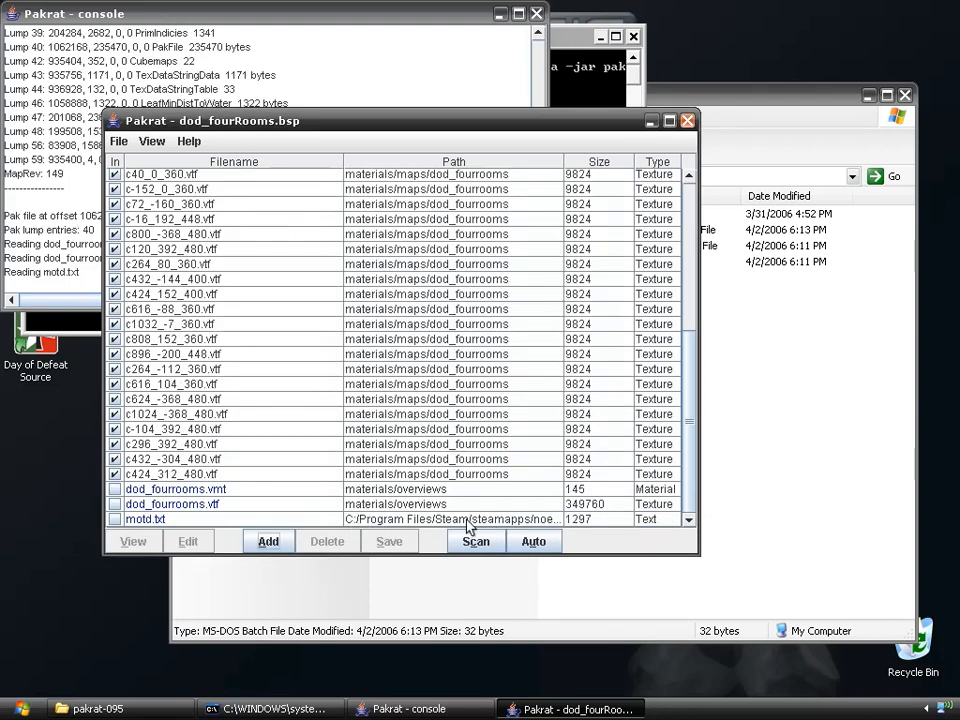
Edit the file parameters of motd.txt to remove its entire path, leaving the path empty
{"action": "left_click", "coordinate": [370, 519]}
{"action": "left_click", "coordinate": [188, 542]}
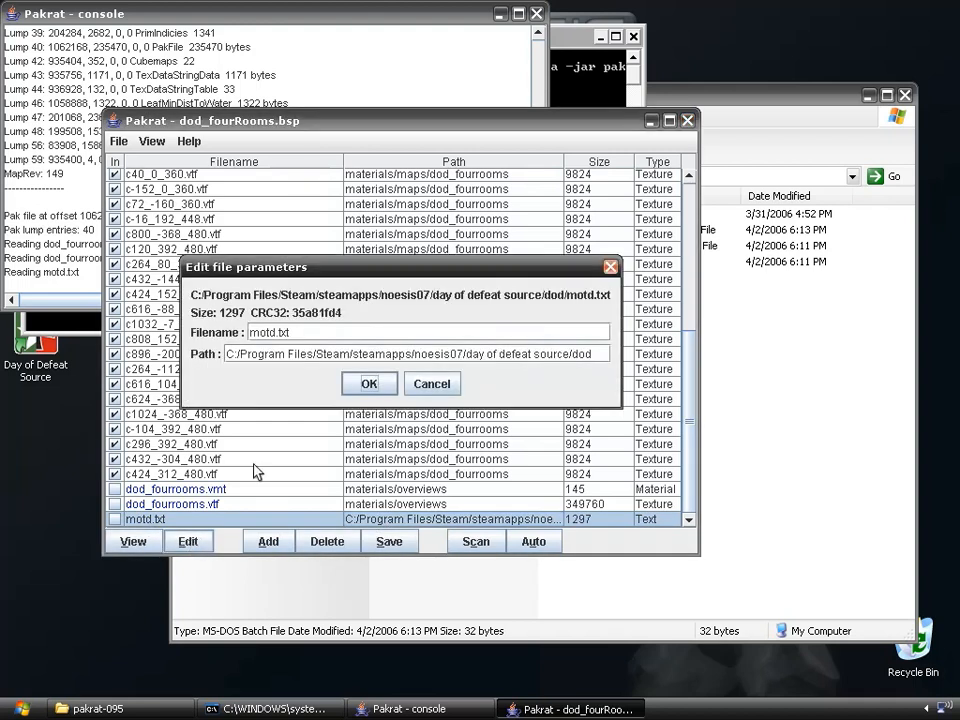
{"action": "left_click_drag", "start_coordinate": [225, 354], "coordinate": [597, 360]}
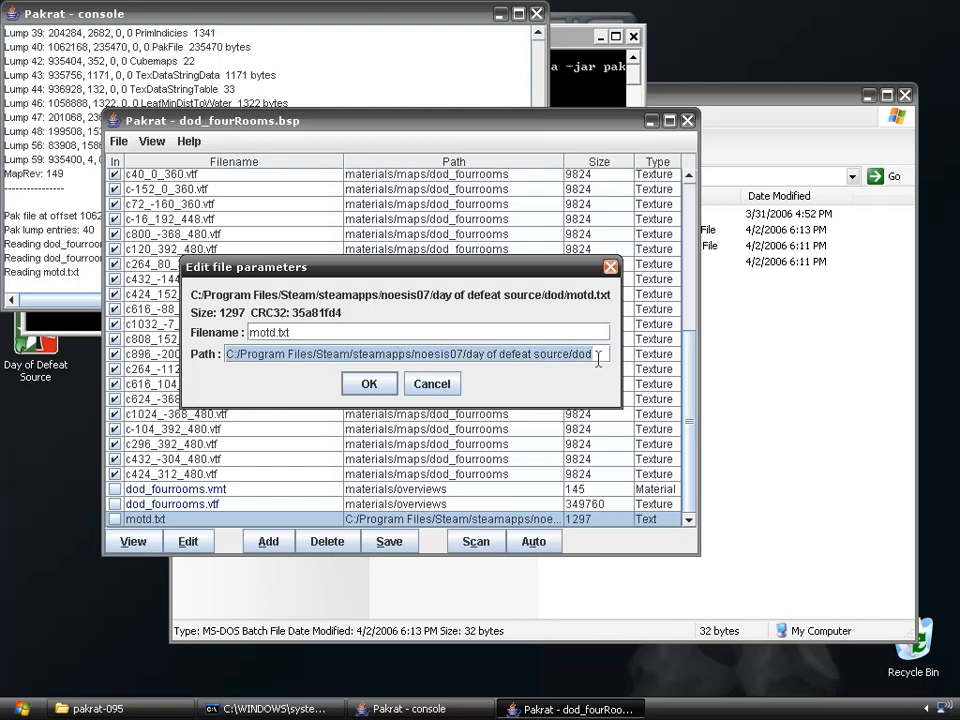
{"action": "key", "text": "Delete"}
{"action": "left_click", "coordinate": [369, 383]}
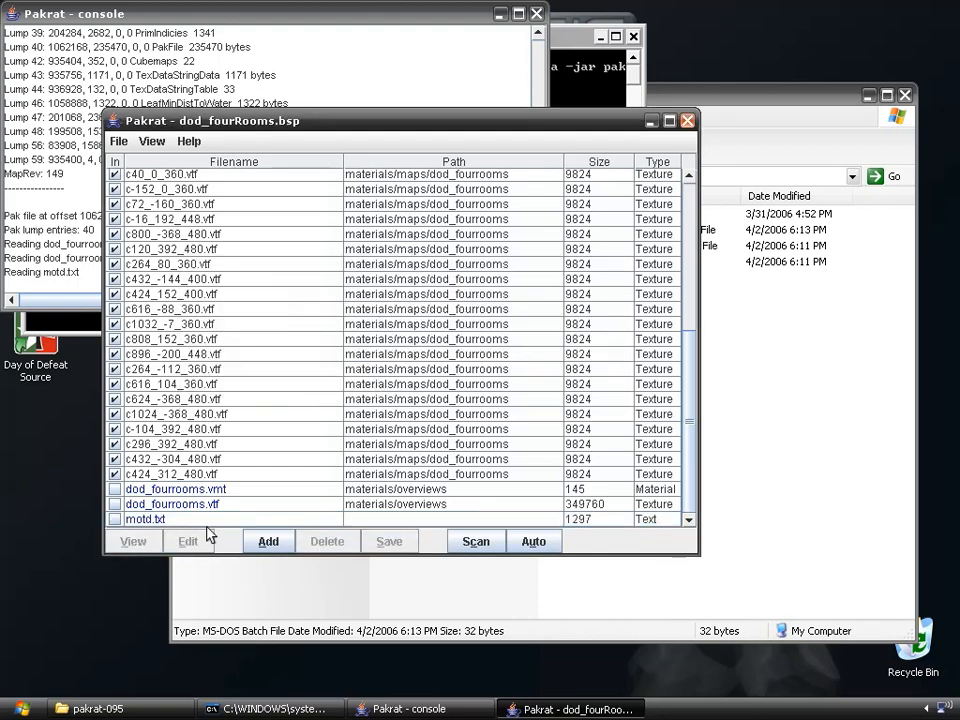
Add nspray1 and nspray2 .vmt and .vtf files from materials\noesis to the pak, accepting the fixed-up materials/noesis path for all four
{"action": "mouse_move", "coordinate": [692, 464]}
{"action": "left_mouse_down"}
{"action": "mouse_move", "coordinate": [690, 251]}
{"action": "mouse_move", "coordinate": [693, 480]}
{"action": "left_mouse_up"}
{"action": "left_click", "coordinate": [272, 542]}
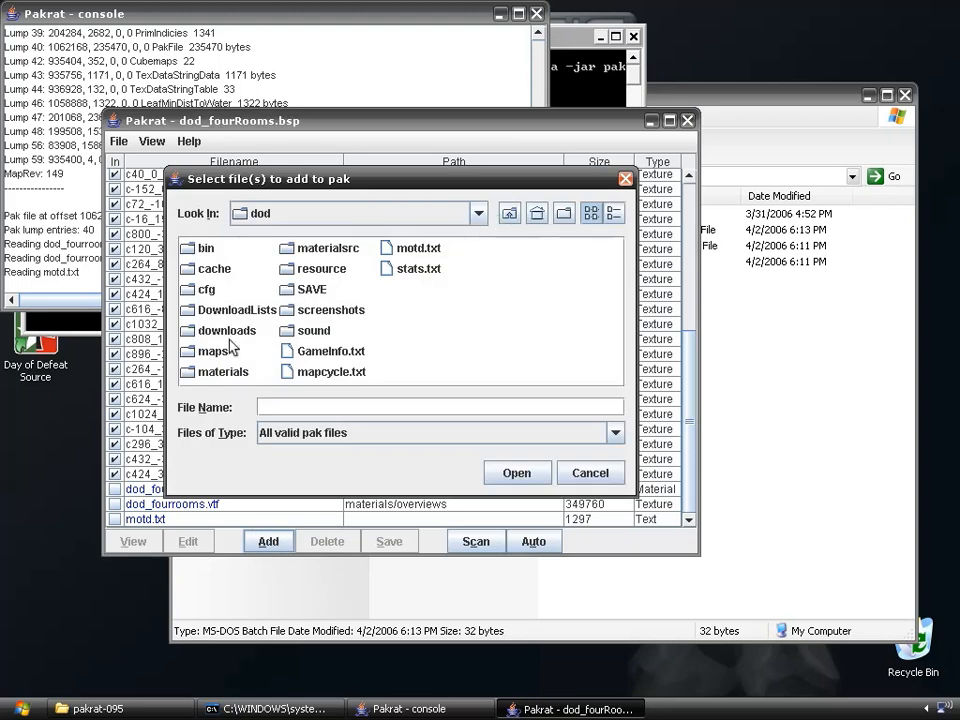
{"action": "double_click", "coordinate": [214, 371]}
{"action": "double_click", "coordinate": [222, 310]}
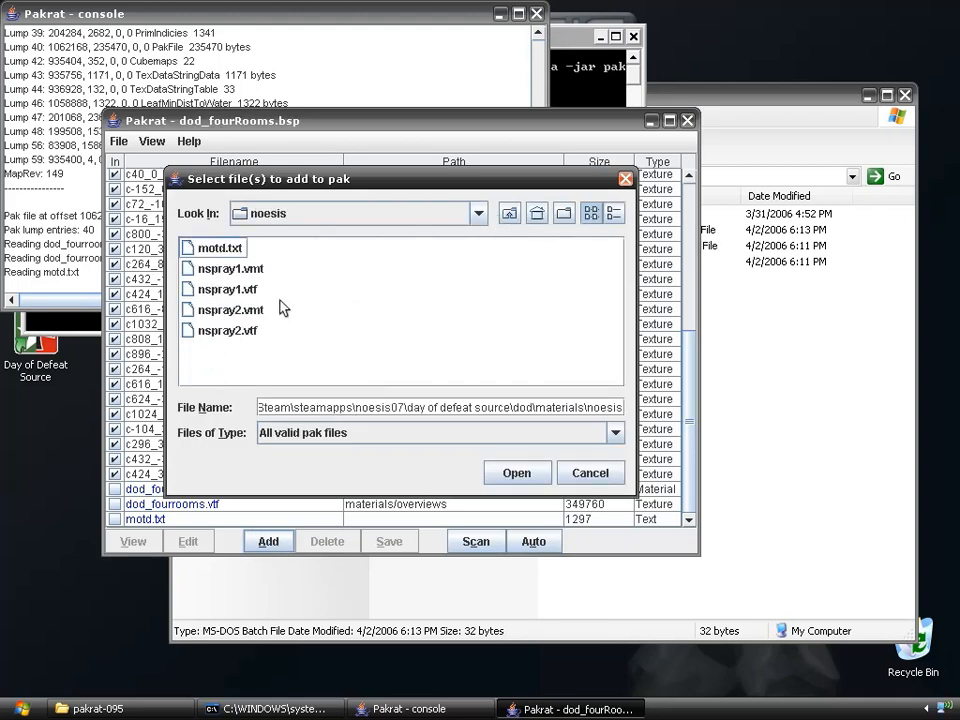
{"action": "left_click", "coordinate": [232, 270]}
{"action": "left_click_drag", "start_coordinate": [238, 294], "coordinate": [433, 392]}
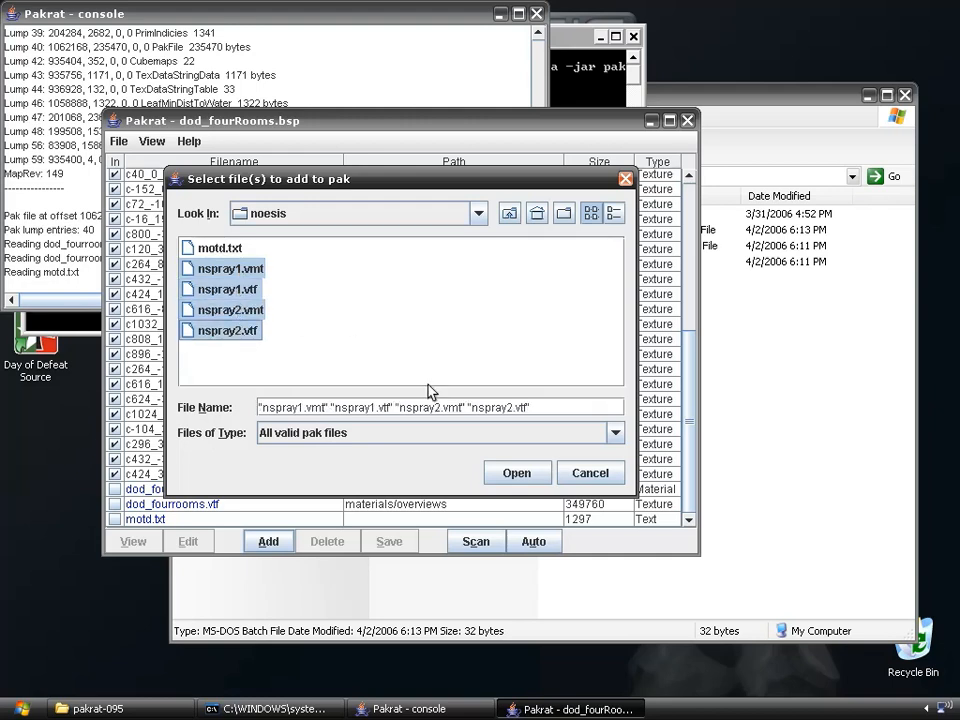
{"action": "left_click", "coordinate": [516, 476]}
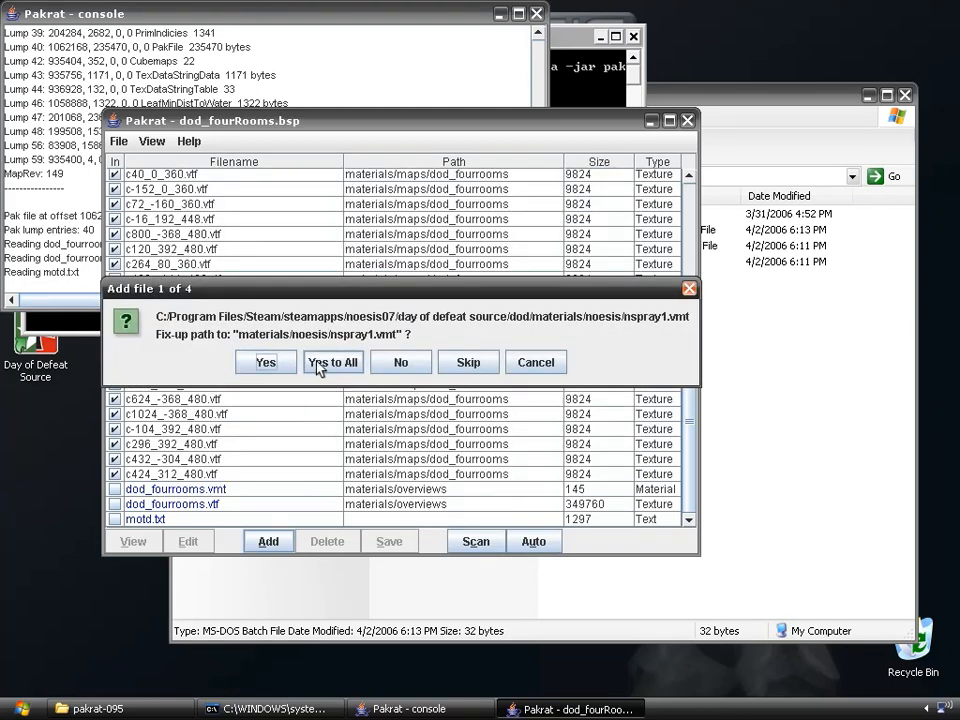
{"action": "left_click", "coordinate": [310, 364]}
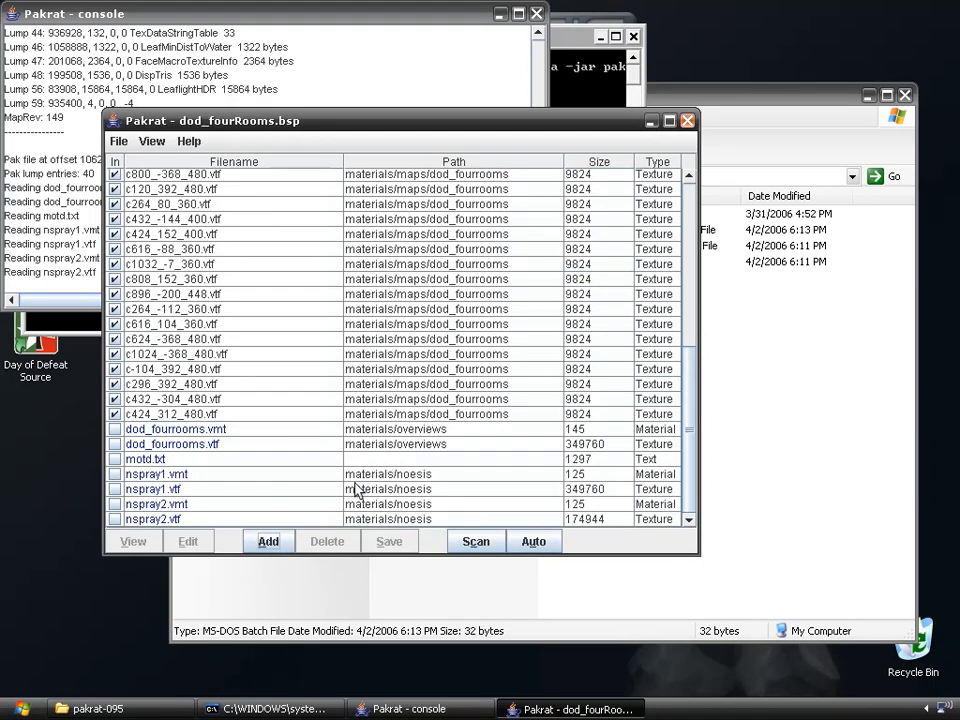
Save the map as dod_fourRooms.bsp in the maps folder, overwriting the existing file
{"action": "left_click_drag", "start_coordinate": [689, 452], "coordinate": [676, 244]}
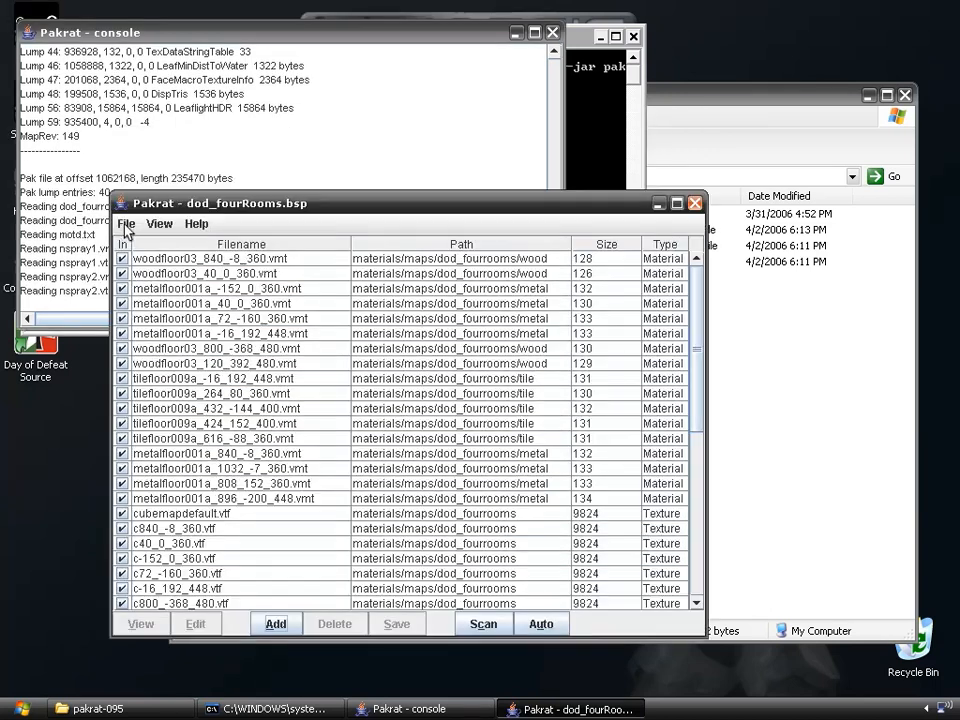
{"action": "left_click", "coordinate": [126, 223]}
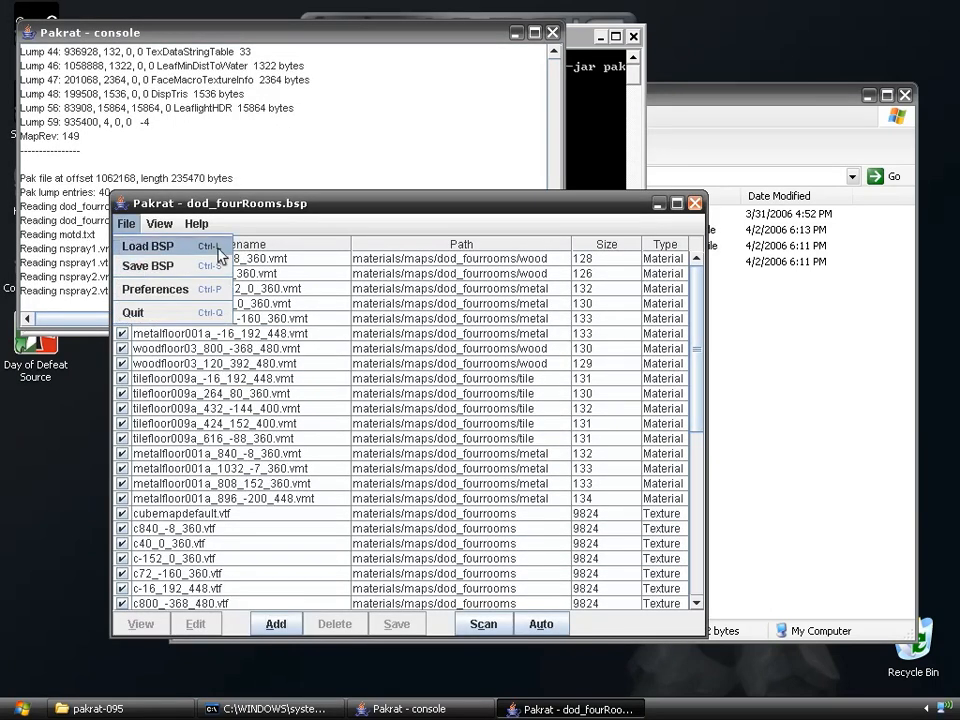
{"action": "left_click", "coordinate": [148, 267]}
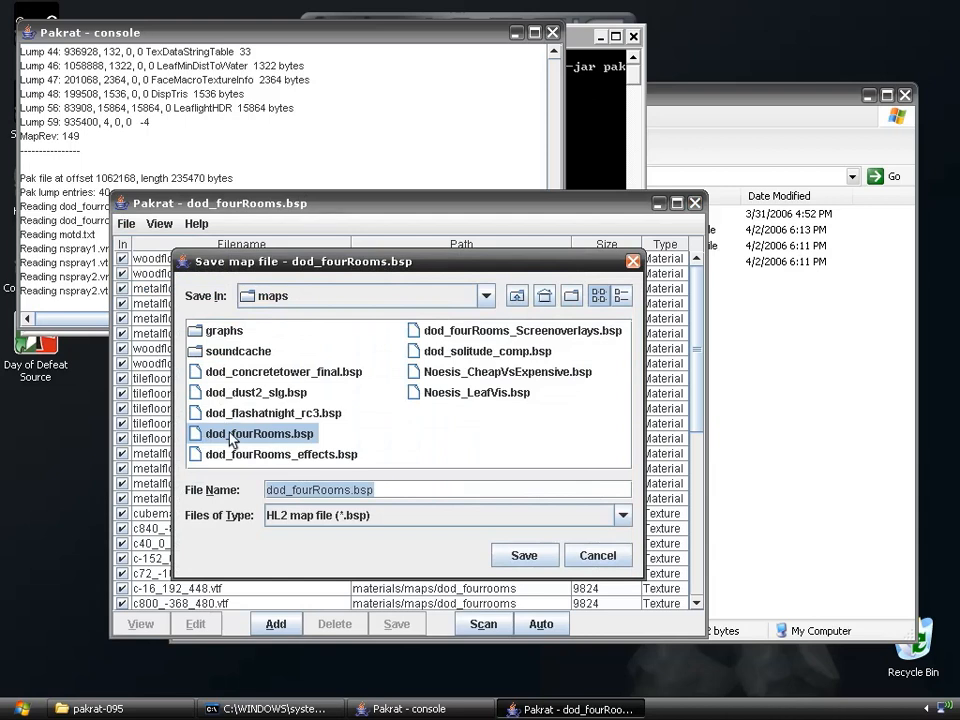
{"action": "left_click", "coordinate": [524, 557]}
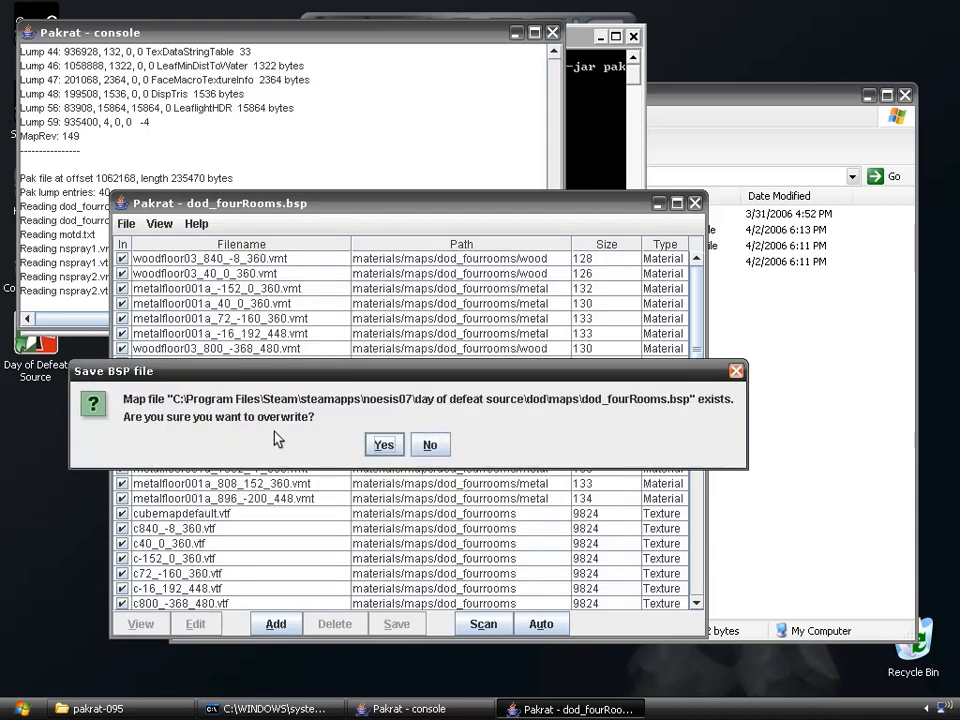
{"action": "left_click", "coordinate": [380, 445]}
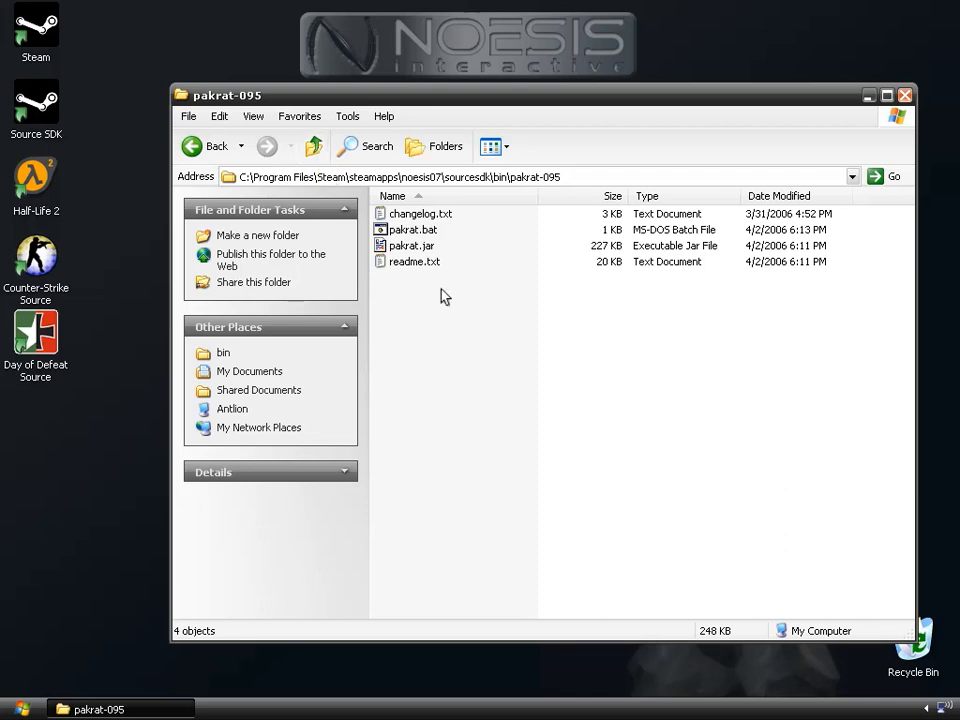
Close the pakrat-095 folder window to return to the desktop
{"action": "right_click", "coordinate": [431, 326]}
{"action": "left_click", "coordinate": [458, 379]}
{"action": "key", "text": "alt+F4"}
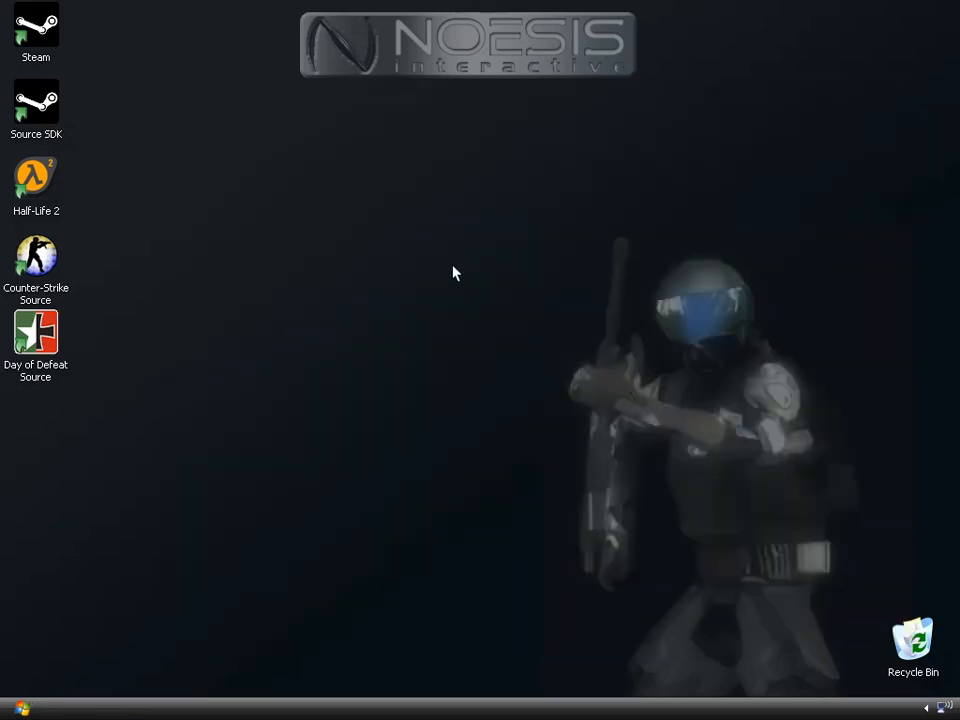